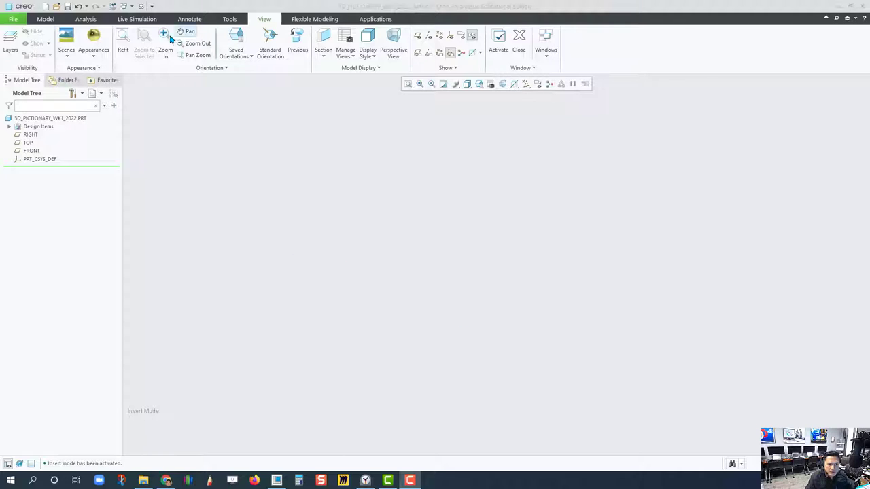
# Step: Start a solid extrude, show all datum entities, and choose the TOP plane as its sketching plane
pyautogui.click(46, 19)
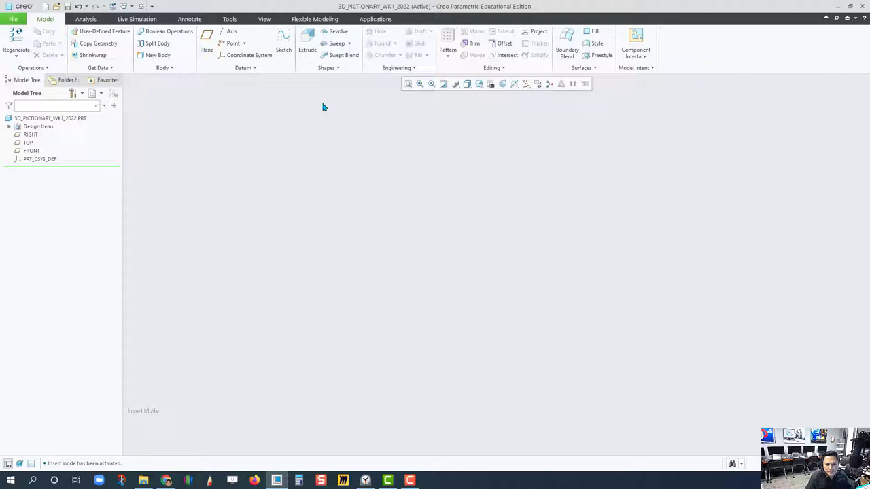
pyautogui.click(304, 40)
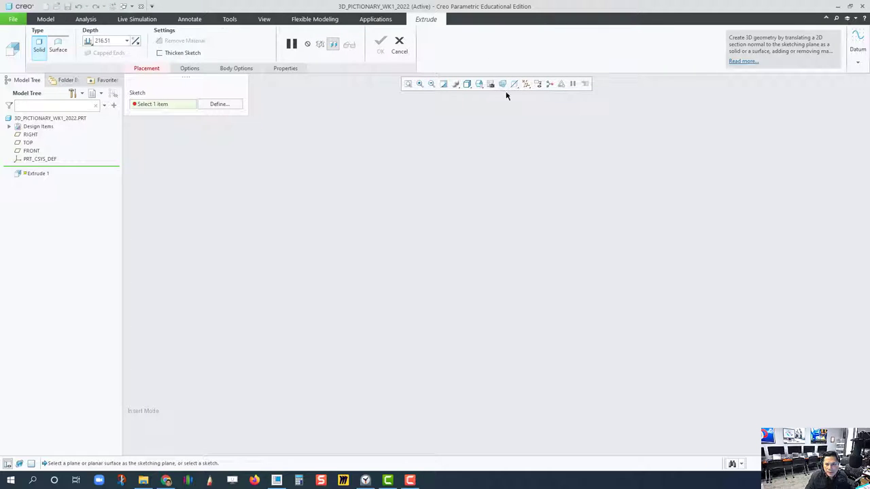
pyautogui.click(525, 84)
pyautogui.click(534, 96)
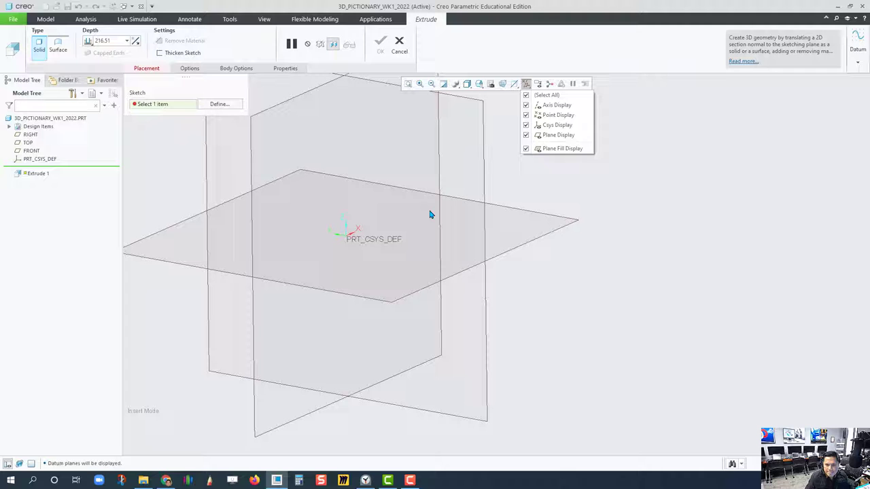
pyautogui.click(531, 233)
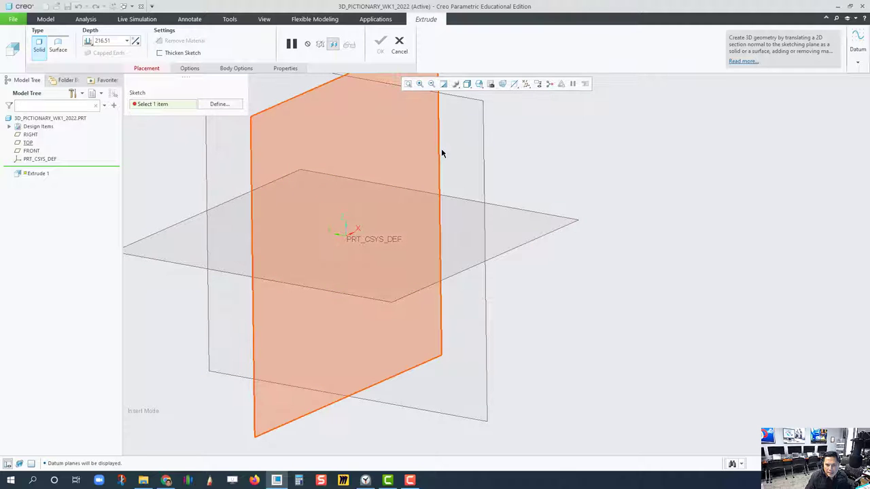
pyautogui.click(441, 151)
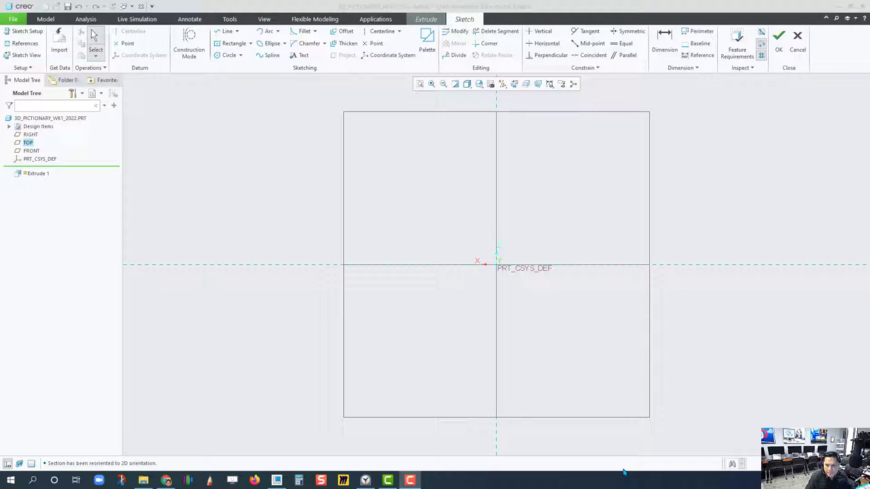
# Step: Sketch an upright rectangle centred on the origin and extrude it about 164 deep into a block
pyautogui.click(233, 43)
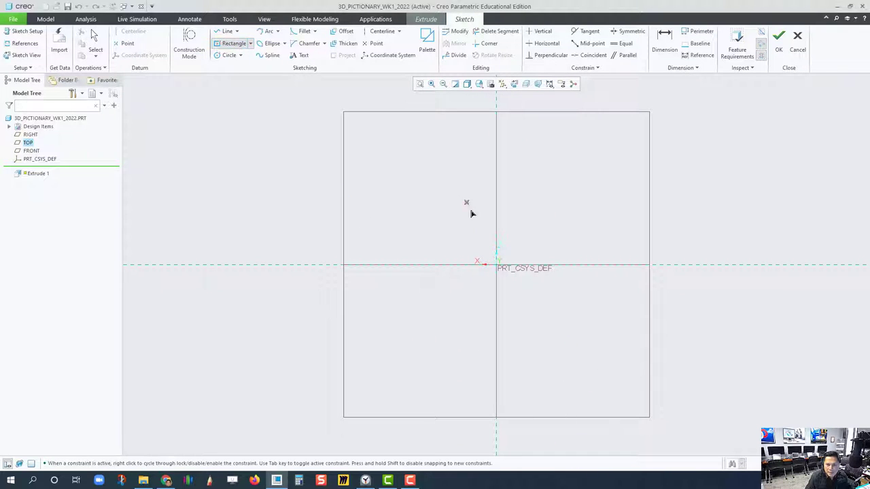
pyautogui.click(497, 266)
pyautogui.click(458, 196)
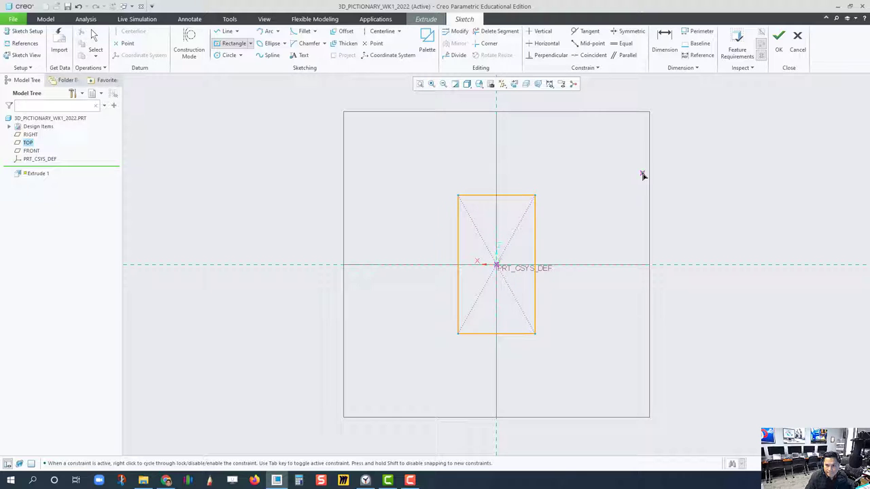
pyautogui.click(778, 46)
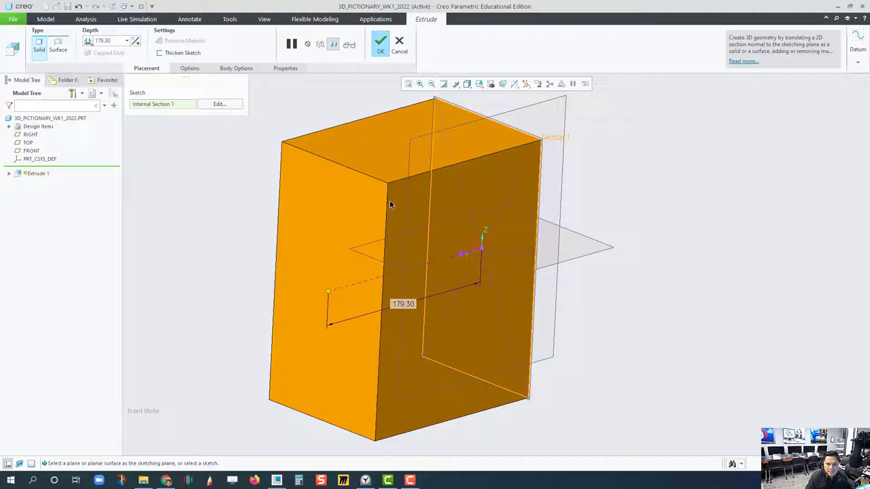
pyautogui.moveTo(327, 291); pyautogui.dragTo(342, 288)
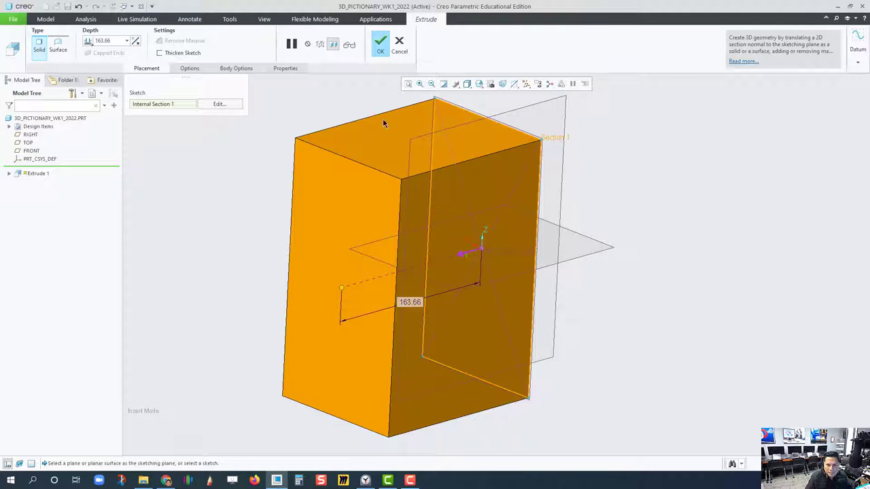
pyautogui.click(379, 48)
# Step: Shell the block without removing any surface, making the wall slightly thicker than the default
pyautogui.moveTo(482, 237); pyautogui.dragTo(548, 191, button='middle')
pyautogui.click(584, 191)
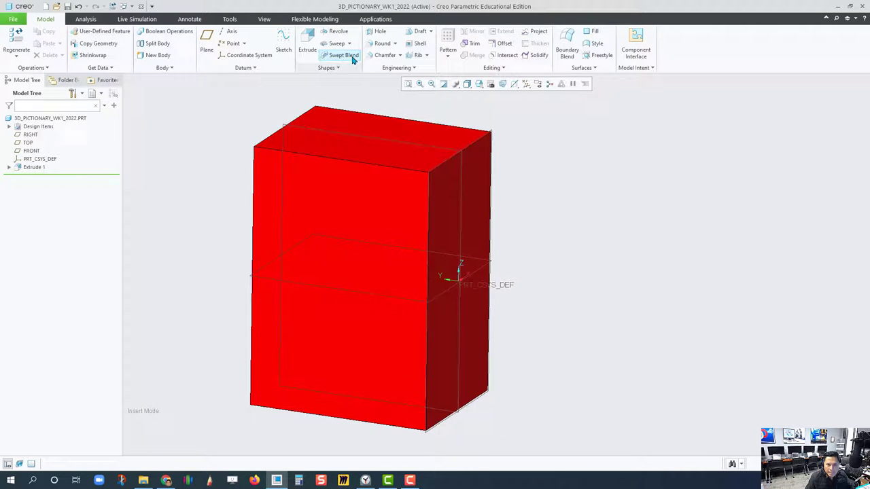
pyautogui.click(418, 43)
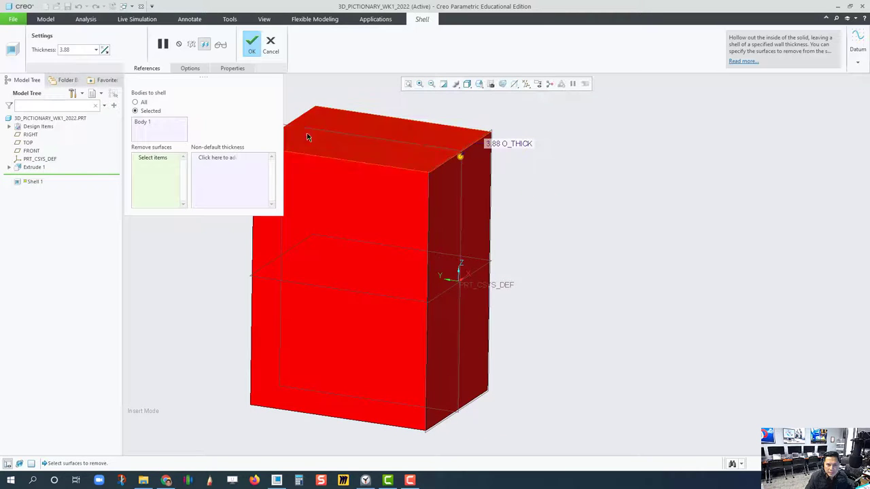
pyautogui.moveTo(460, 157); pyautogui.dragTo(460, 161)
pyautogui.click(251, 44)
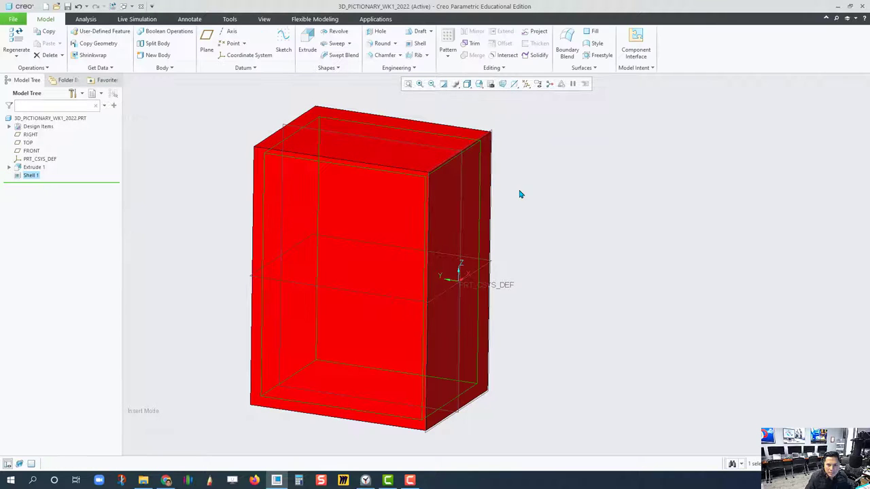
# Step: Sketch a large circle in the upper part of the block's large front face as a separate sketch
pyautogui.click(284, 41)
pyautogui.click(365, 216)
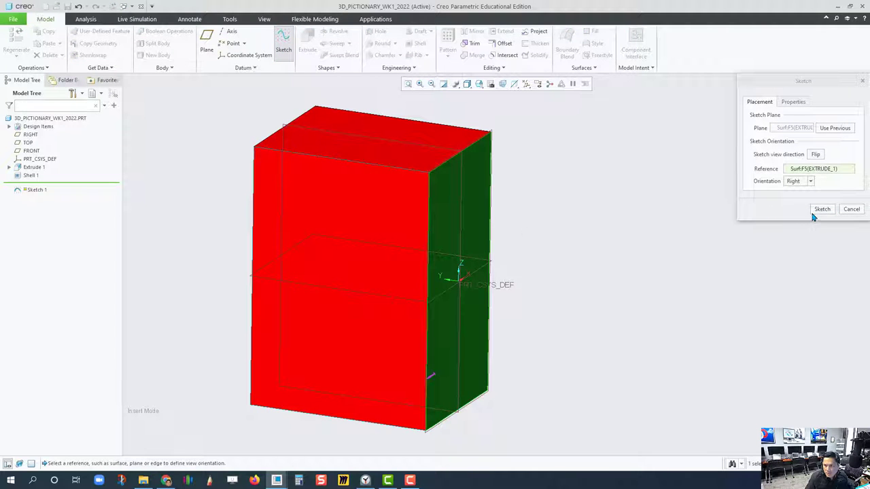
pyautogui.click(816, 211)
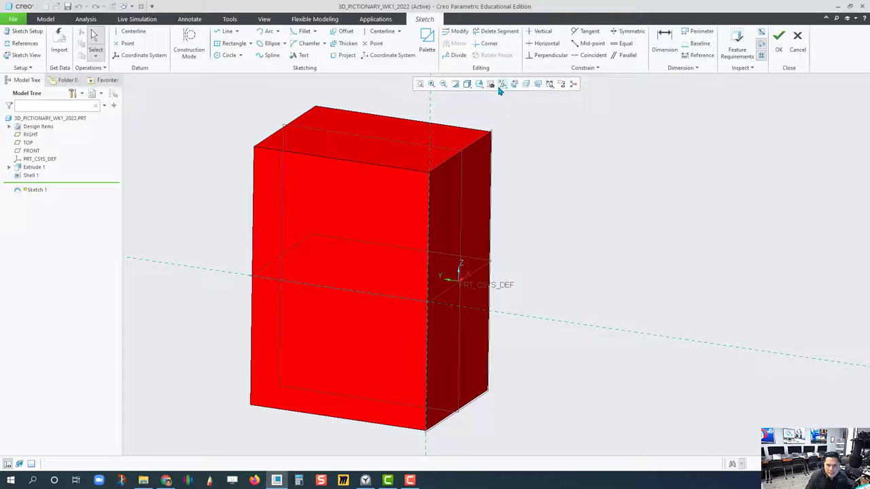
pyautogui.click(515, 84)
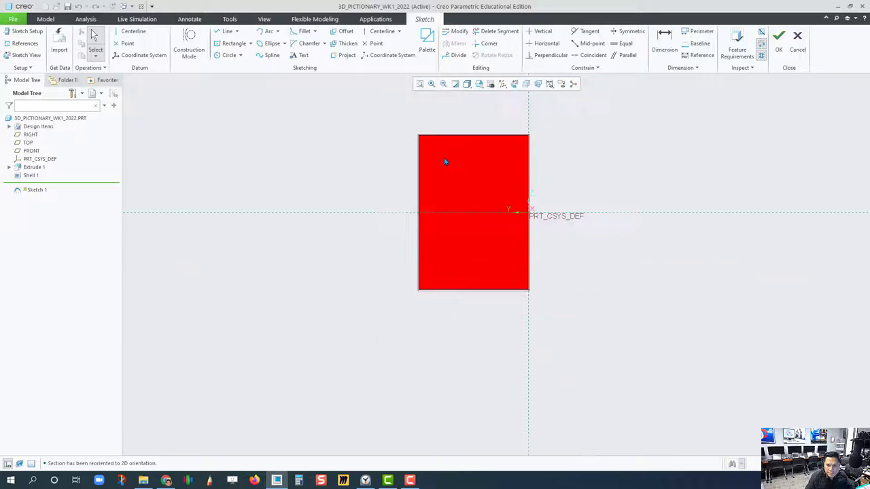
pyautogui.click(226, 55)
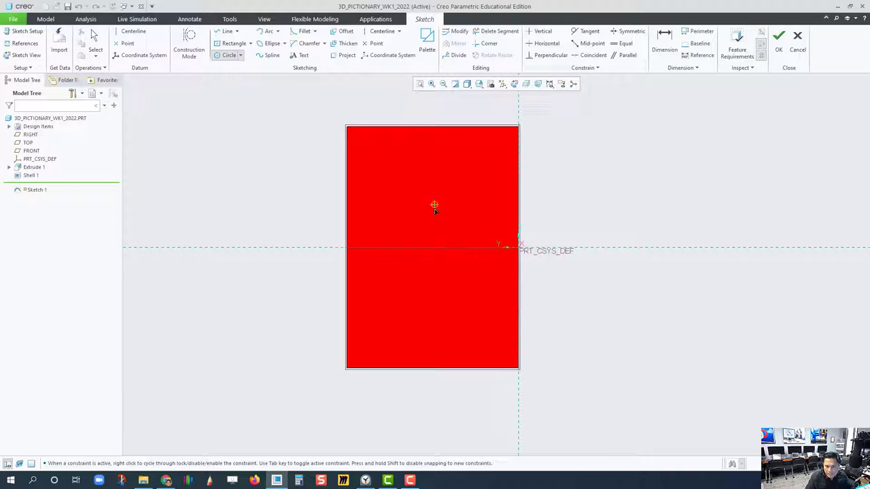
pyautogui.click(434, 204)
pyautogui.click(398, 164)
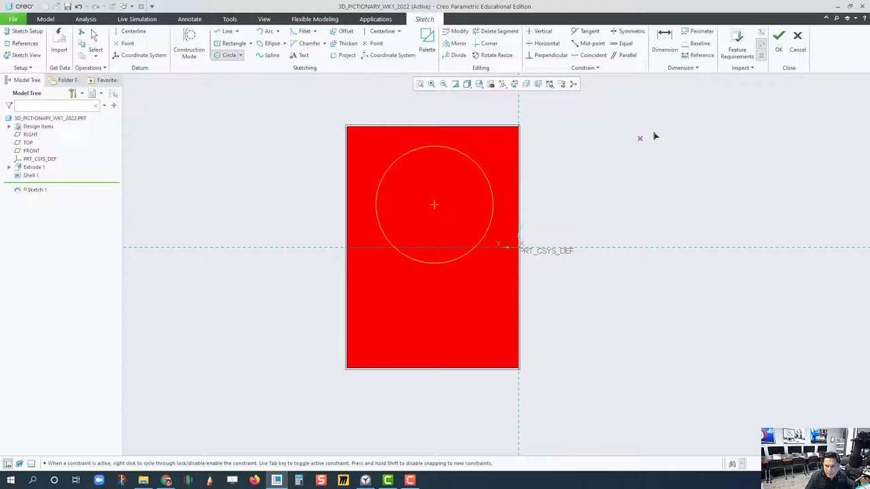
pyautogui.click(779, 39)
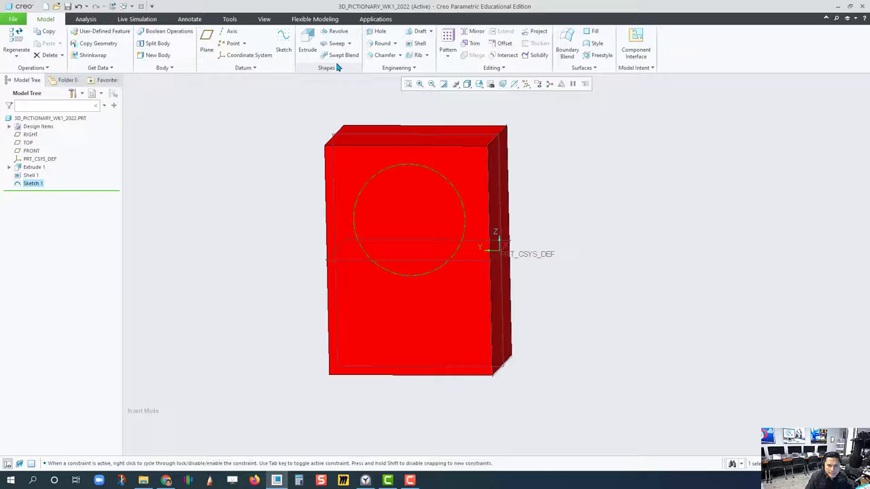
# Step: Start an extrude on the block's front face with a small circle about 4.8 in diameter inside the large sketched circle
pyautogui.click(314, 43)
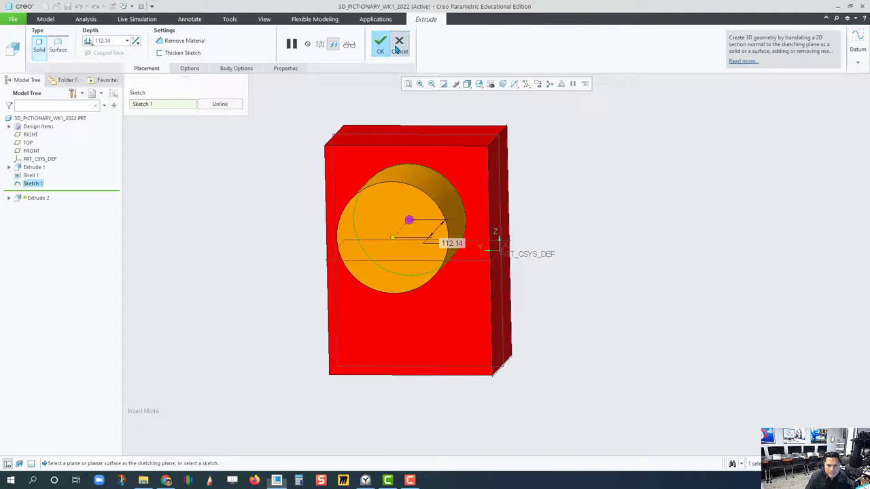
pyautogui.click(399, 42)
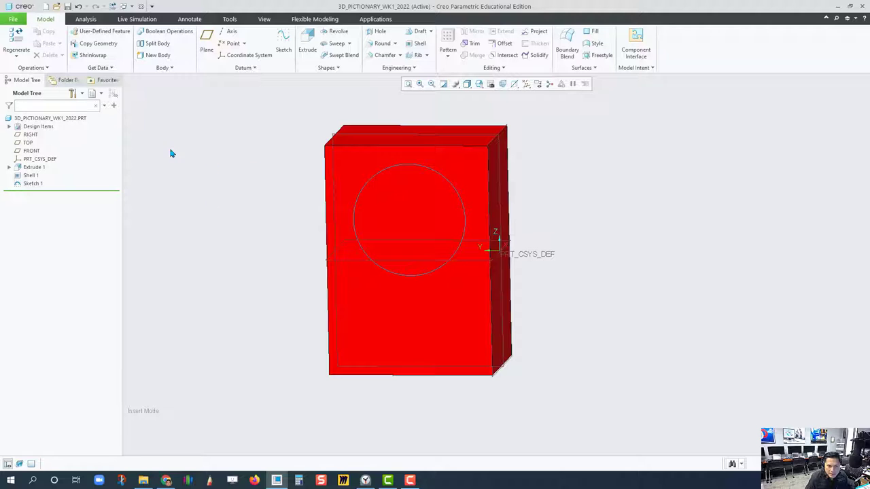
pyautogui.click(311, 43)
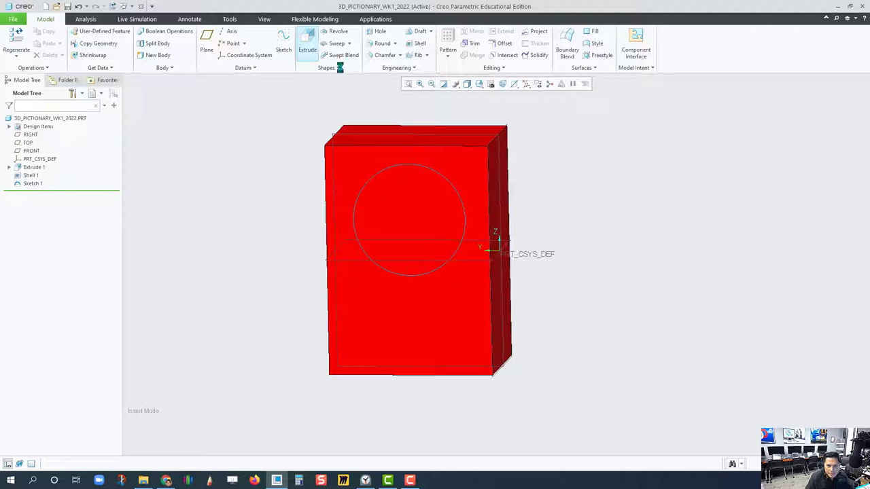
pyautogui.click(402, 189)
pyautogui.click(515, 84)
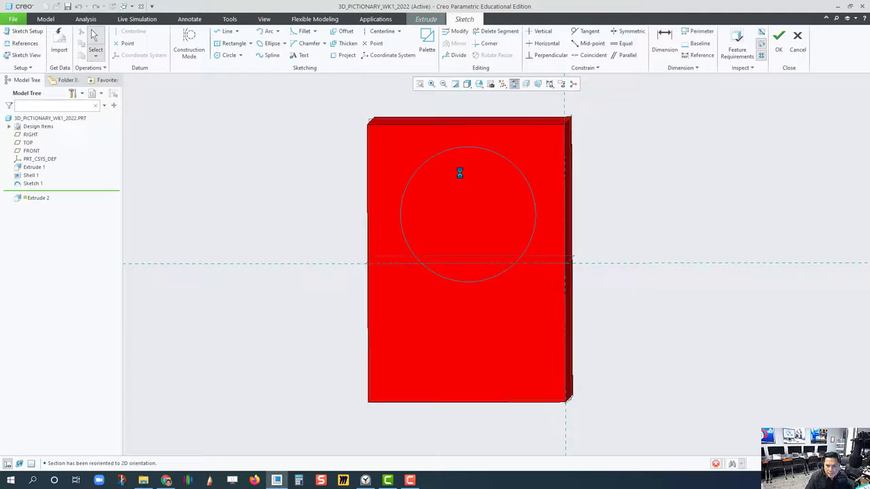
pyautogui.scroll(-2, 647, 179)
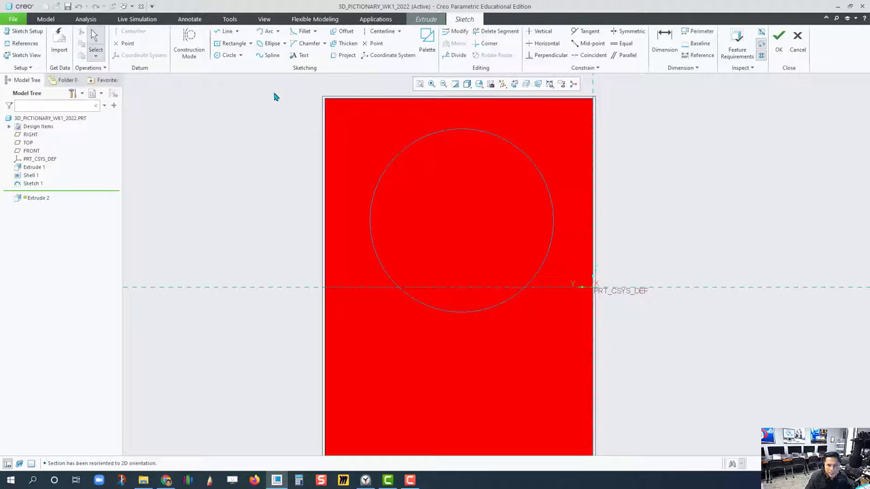
pyautogui.click(229, 55)
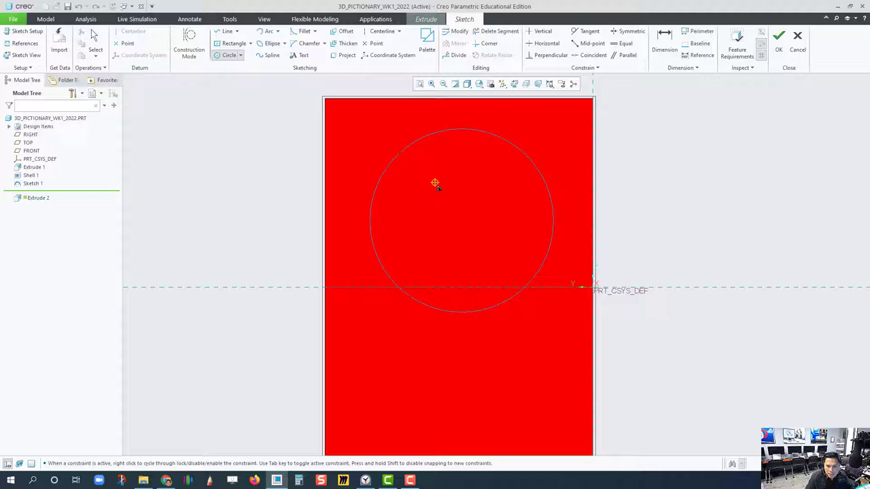
pyautogui.click(779, 42)
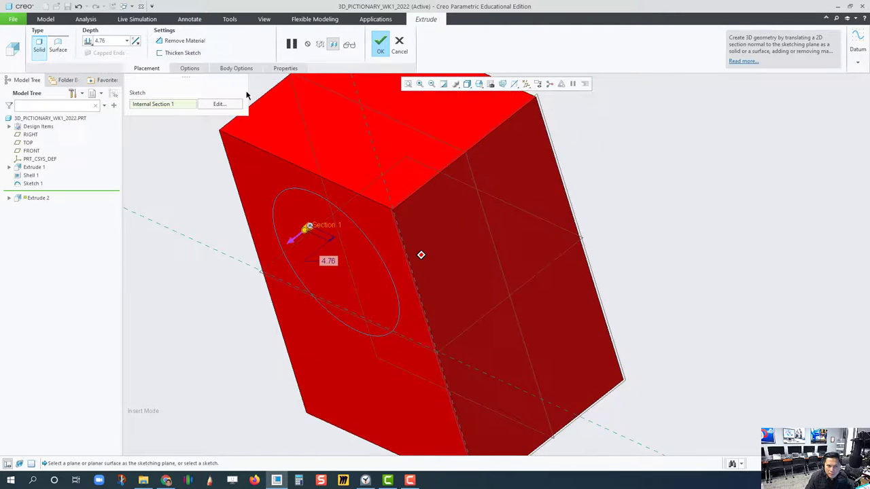
# Step: Make the small circle's extrude remove material, directed into the block to a depth of about 22
pyautogui.click(180, 40)
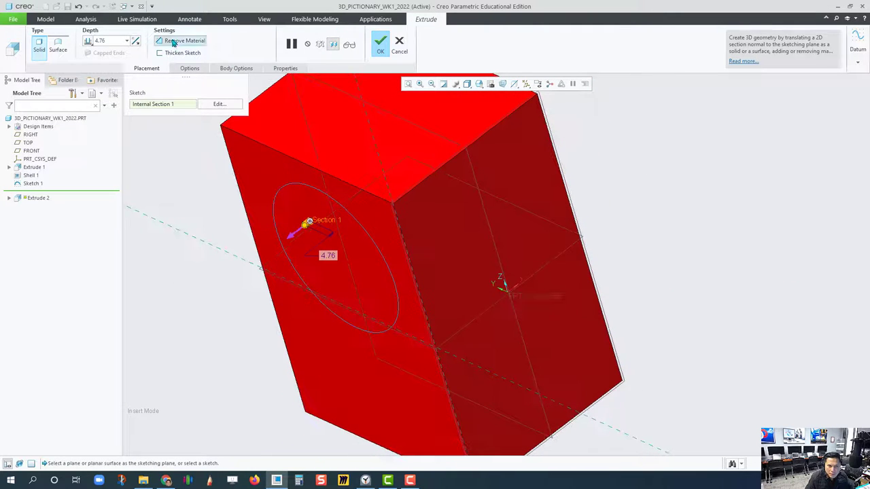
pyautogui.click(295, 238)
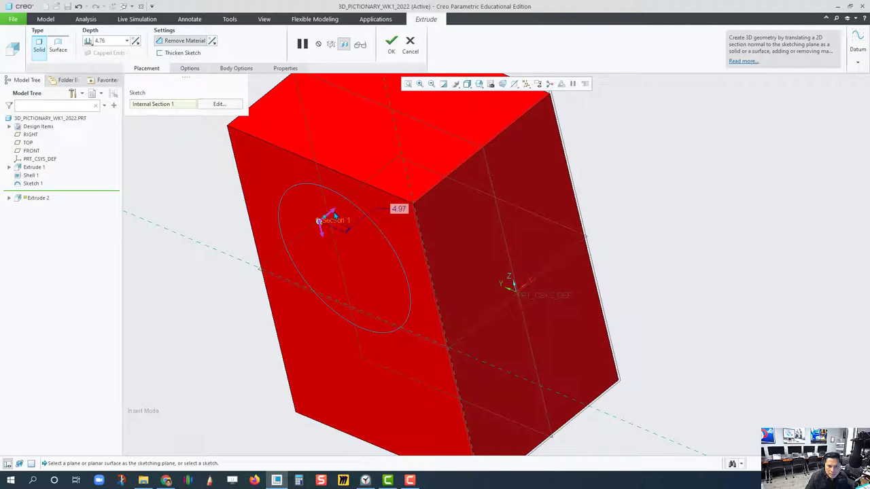
pyautogui.moveTo(324, 219); pyautogui.dragTo(367, 127)
pyautogui.click(393, 45)
# Step: Create a Fill pattern of the small hole within the large circle sketch, with a spacing of 5.00
pyautogui.moveTo(726, 191)
pyautogui.mouseDown(button='middle')
pyautogui.moveTo(480, 165)
pyautogui.moveTo(367, 196)
pyautogui.moveTo(346, 193)
pyautogui.mouseUp(button='middle')
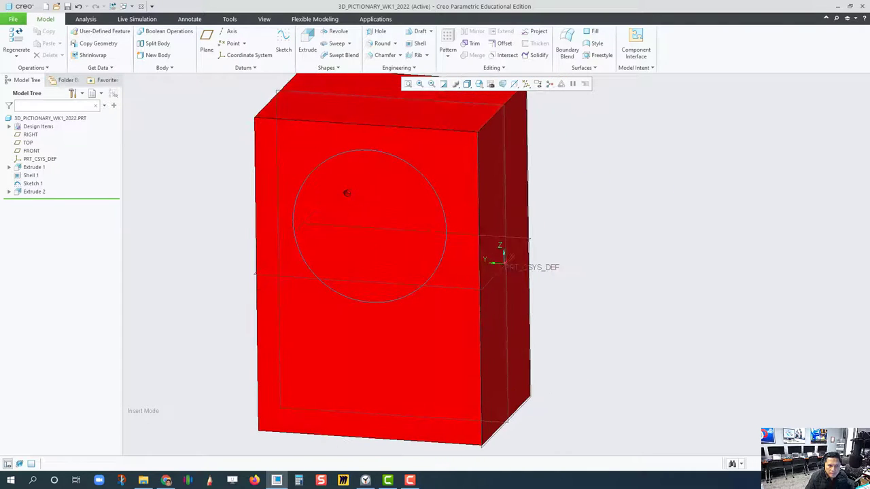
pyautogui.click(28, 193)
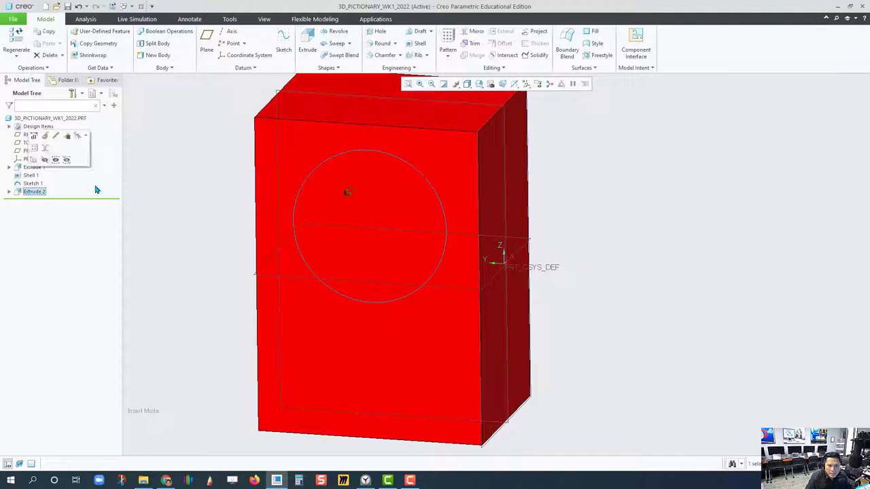
pyautogui.click(448, 42)
pyautogui.click(46, 46)
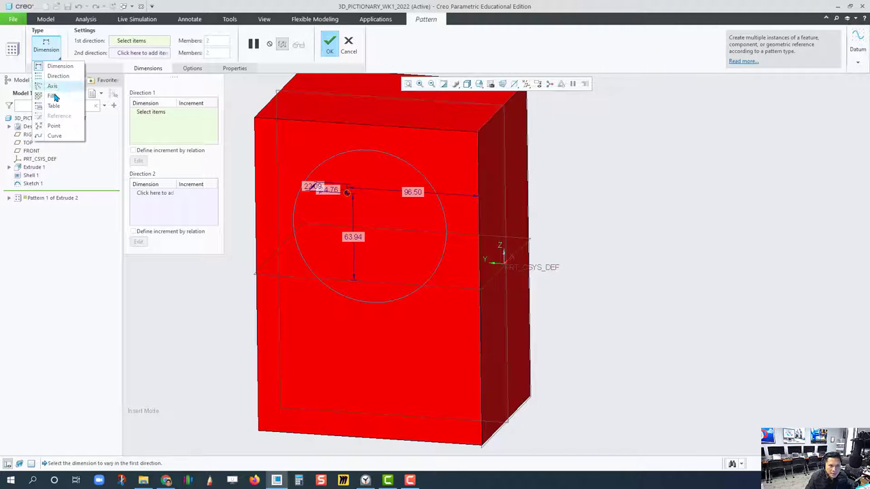
pyautogui.click(54, 96)
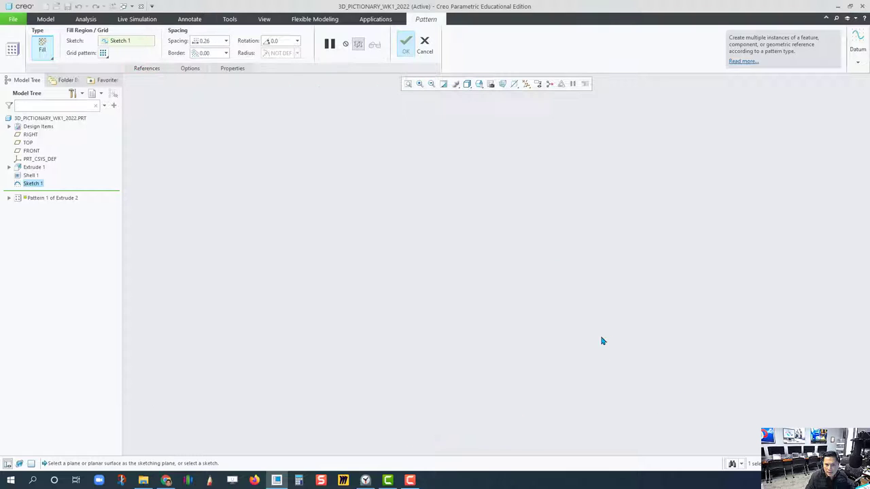
pyautogui.click(408, 84)
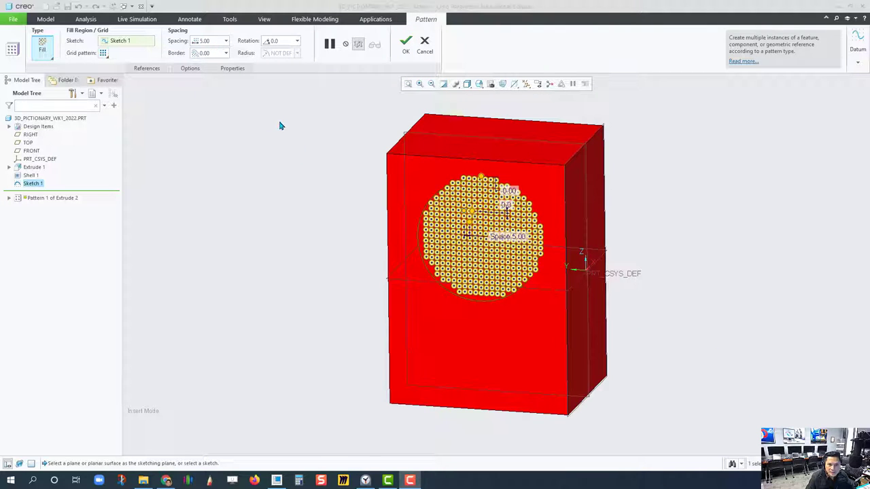
# Step: Set the fill pattern's border distance to 5.00
pyautogui.moveTo(328, 170); pyautogui.dragTo(348, 184, button='middle')
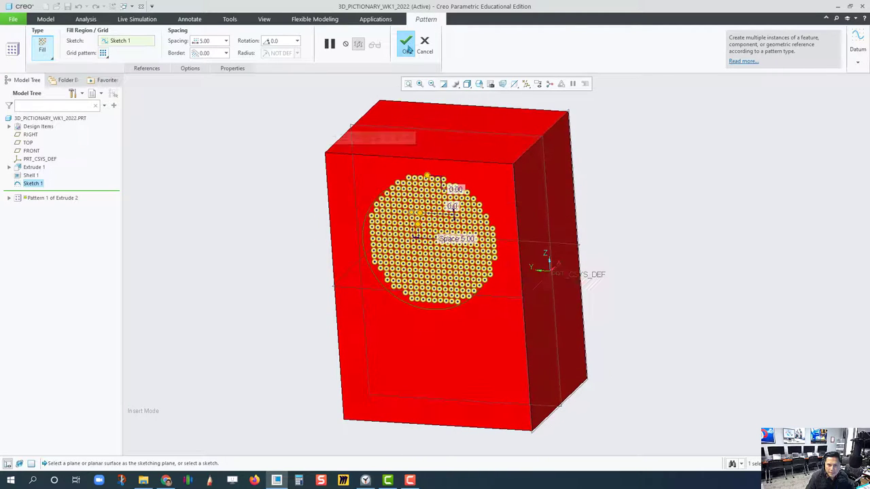
pyautogui.click(218, 56)
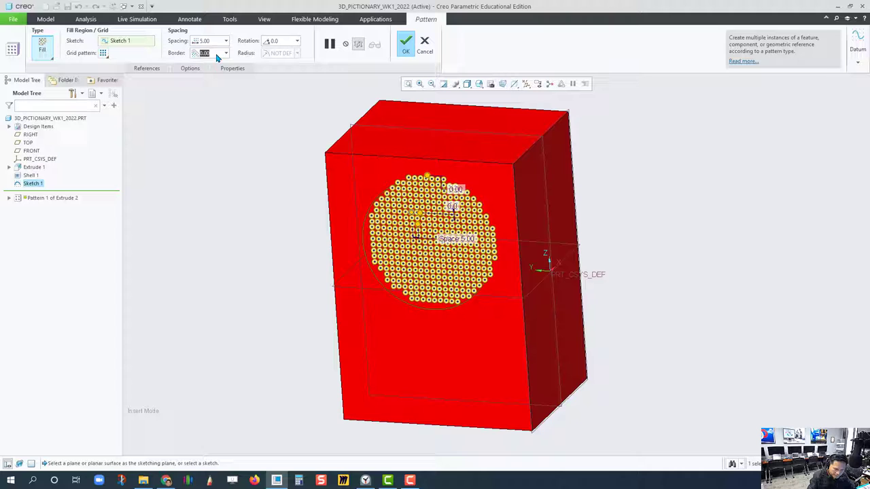
pyautogui.write('5')
pyautogui.press('Return')
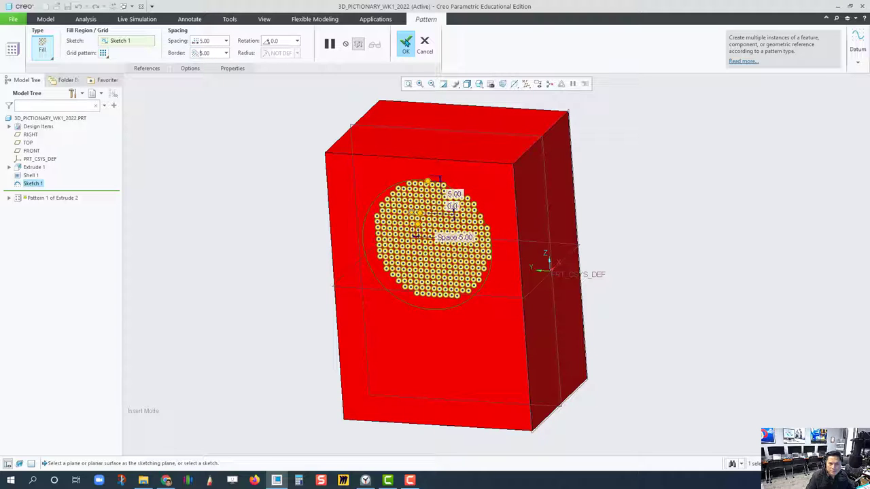
# Step: Complete the fill pattern of small holes and inspect it on the box's front face
pyautogui.click(406, 43)
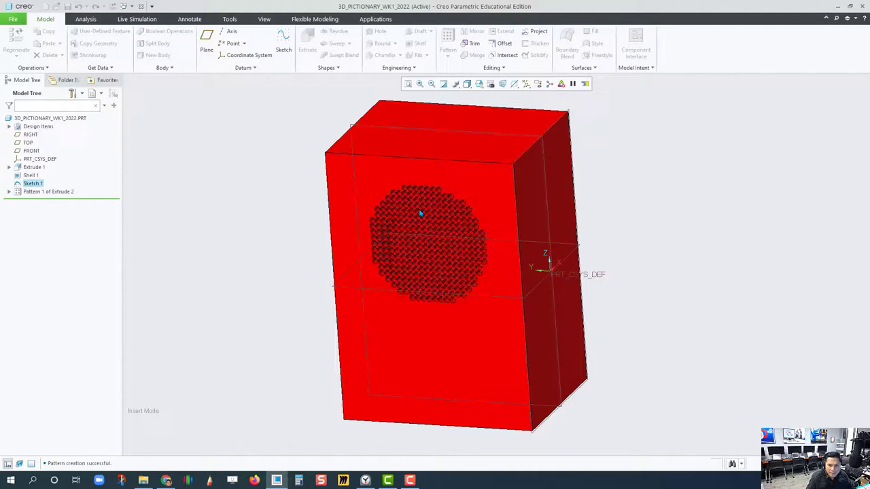
pyautogui.click(665, 202)
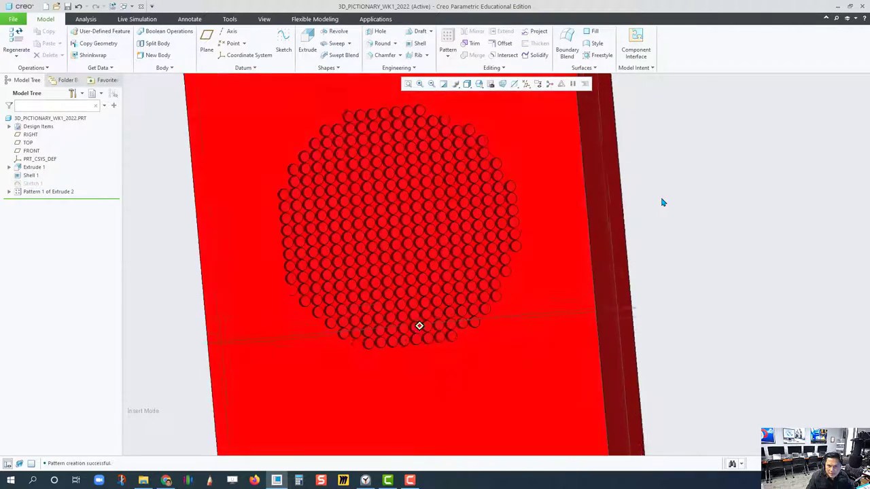
pyautogui.moveTo(663, 203); pyautogui.dragTo(299, 164, button='middle')
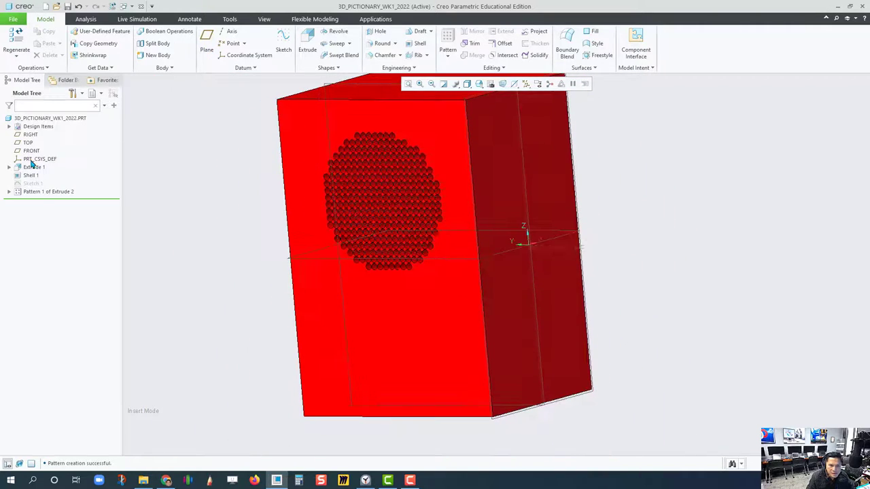
# Step: Redefine the fill pattern of holes with a spacing of 7 and regenerate it
pyautogui.click(46, 193)
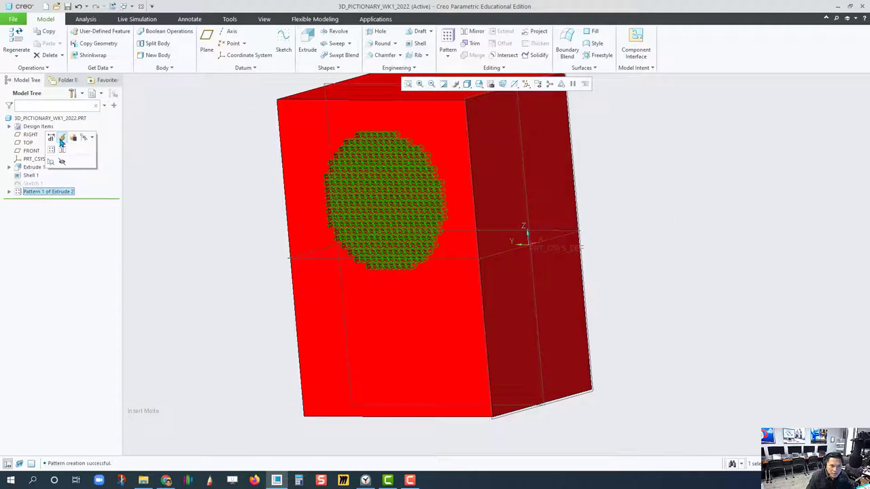
pyautogui.doubleClick(352, 135)
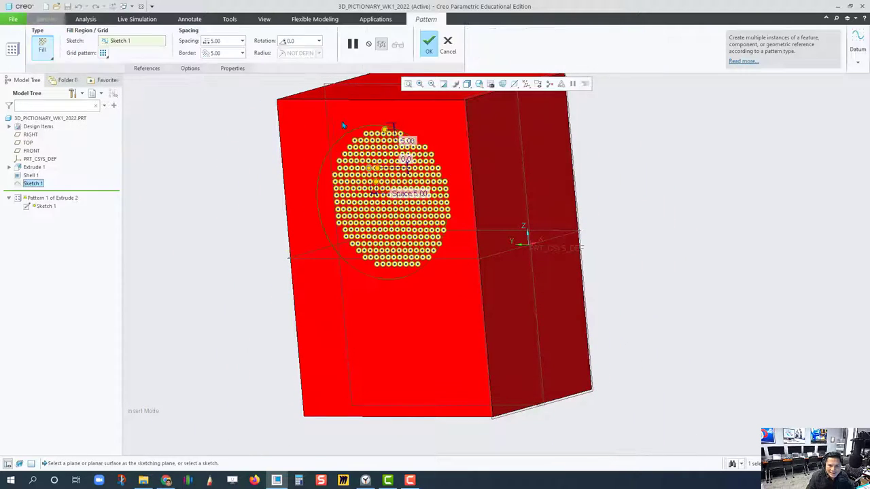
pyautogui.click(229, 43)
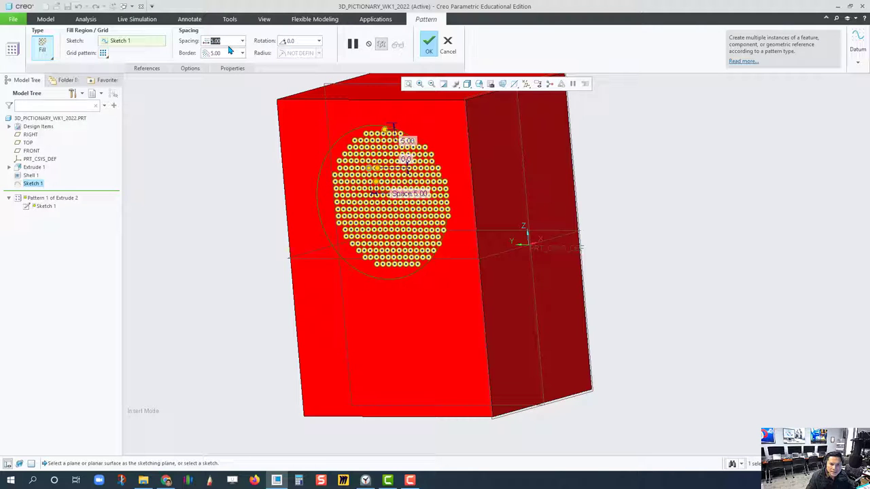
pyautogui.write('7')
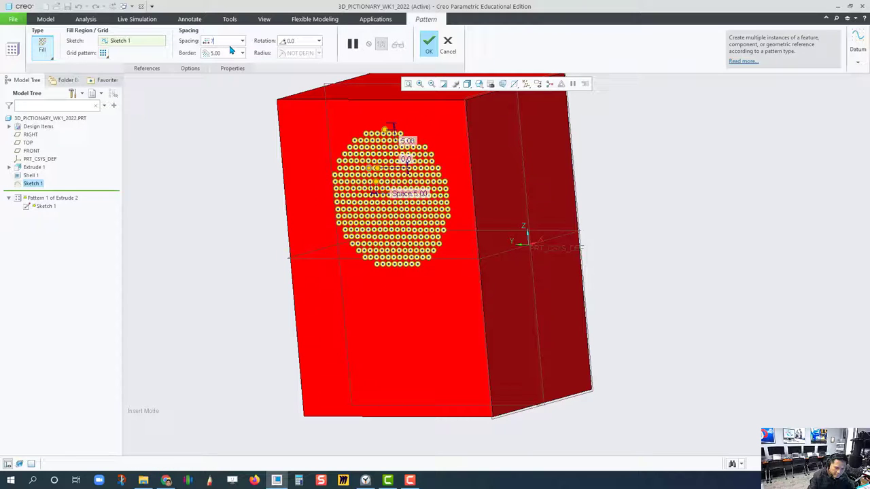
pyautogui.press('Return')
pyautogui.click(429, 43)
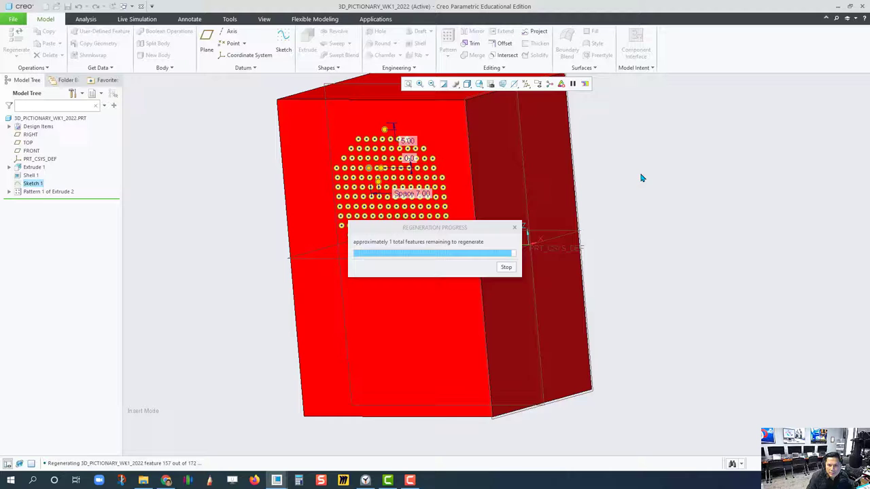
pyautogui.moveTo(642, 179); pyautogui.dragTo(564, 185, button='middle')
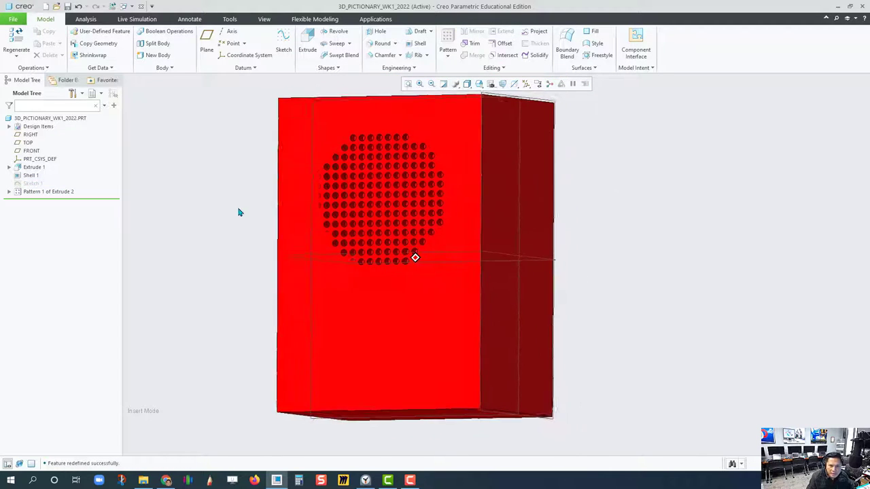
# Step: Edit the pattern's boundary sketch to add a smaller circle vertically aligned below the large one, and finish the sketch
pyautogui.click(36, 185)
pyautogui.click(55, 141)
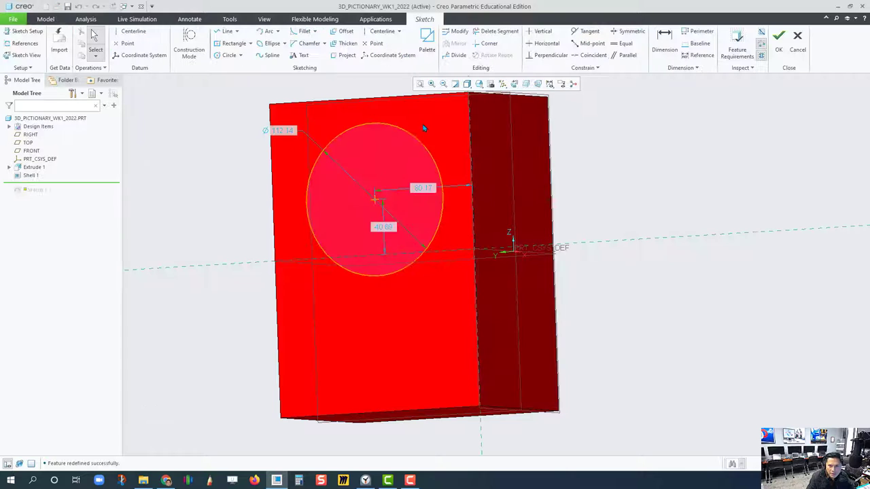
pyautogui.click(526, 86)
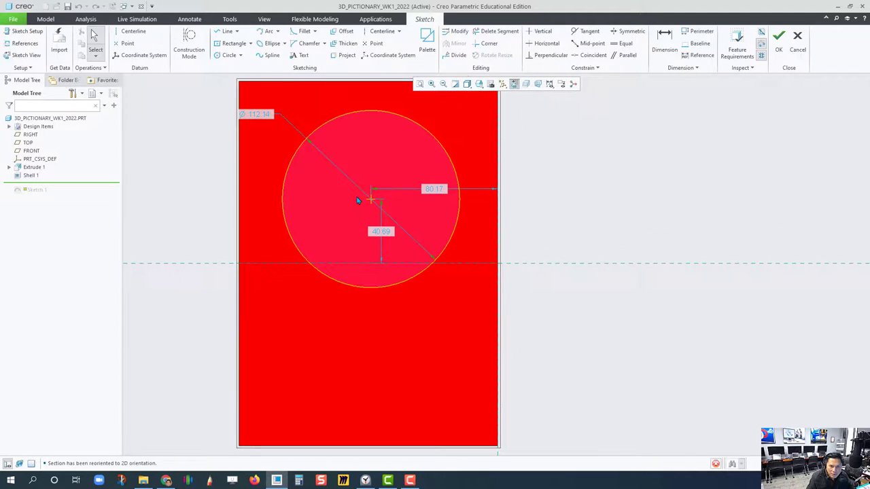
pyautogui.click(229, 55)
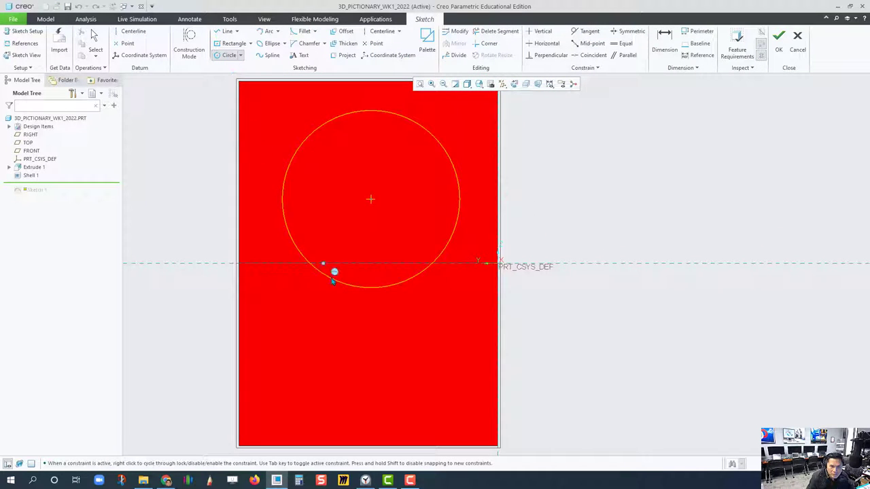
pyautogui.click(371, 370)
pyautogui.click(419, 408)
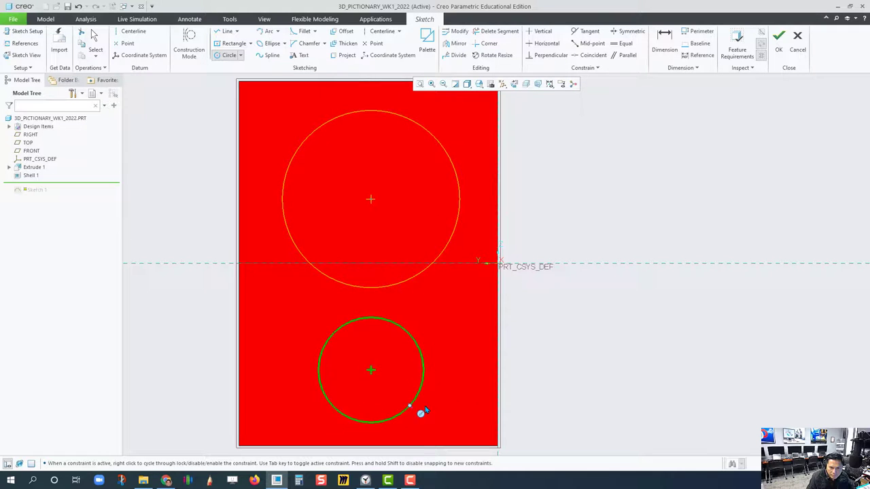
pyautogui.click(779, 37)
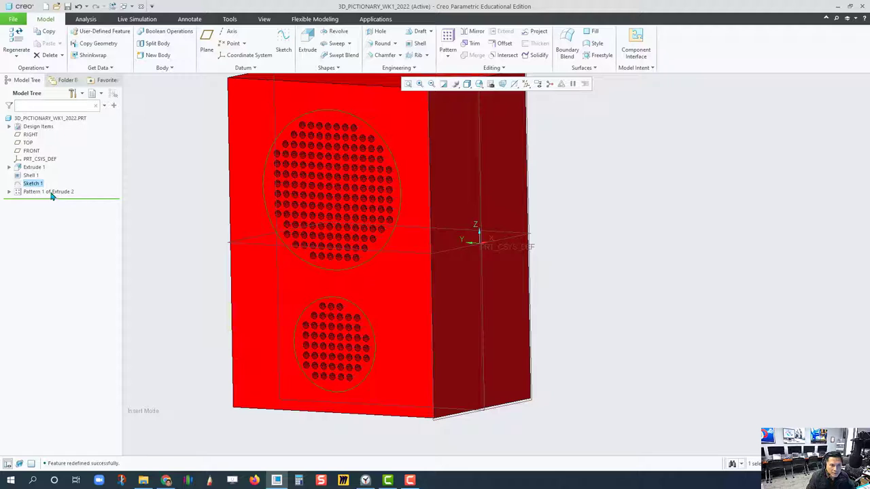
# Step: Start an extrude of the two-circle Sketch 1 as a thickened section that removes material
pyautogui.click(145, 200)
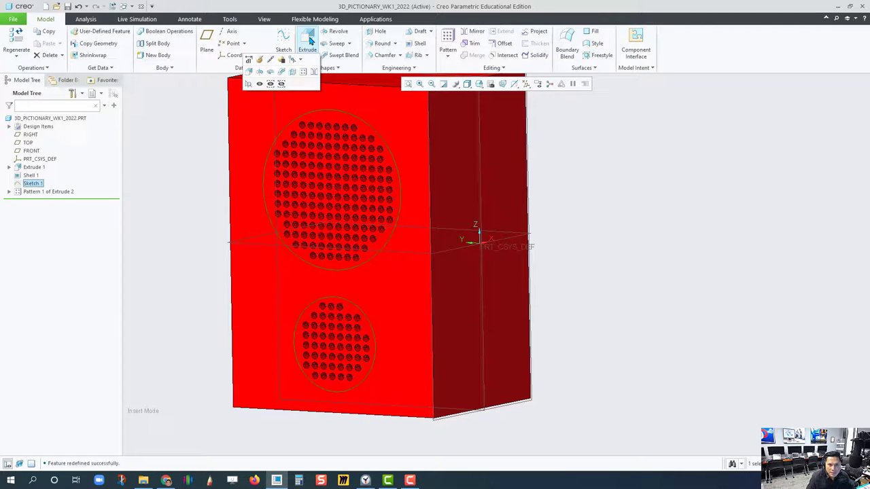
pyautogui.click(307, 41)
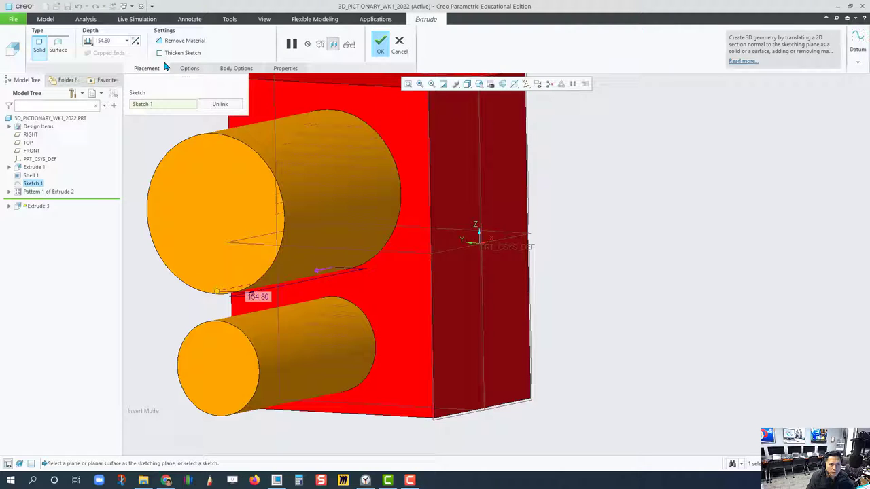
pyautogui.click(170, 53)
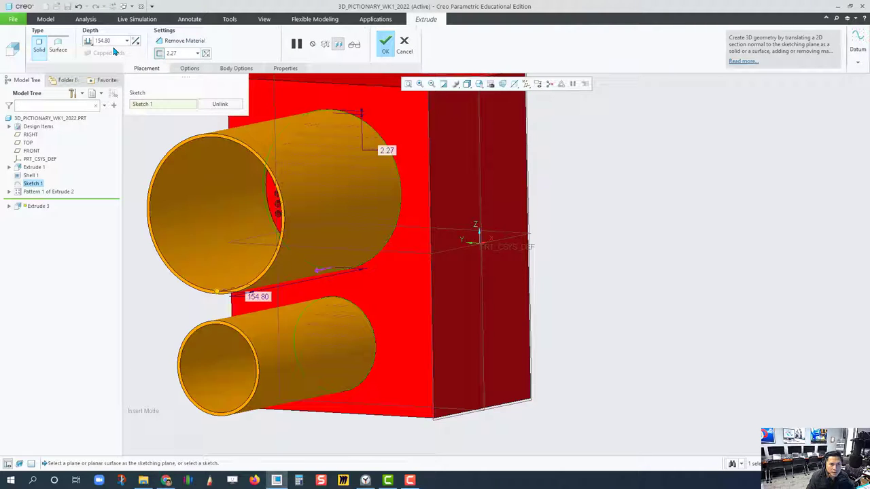
pyautogui.click(169, 44)
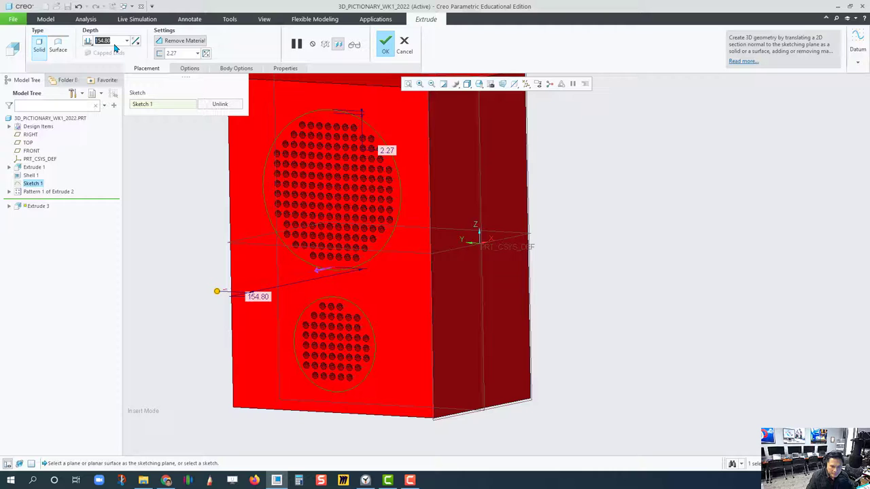
# Step: Cut ring grooves around both grilles with a depth of 2 and a thickness of 5, directed into the box
pyautogui.write('2')
pyautogui.press('Return')
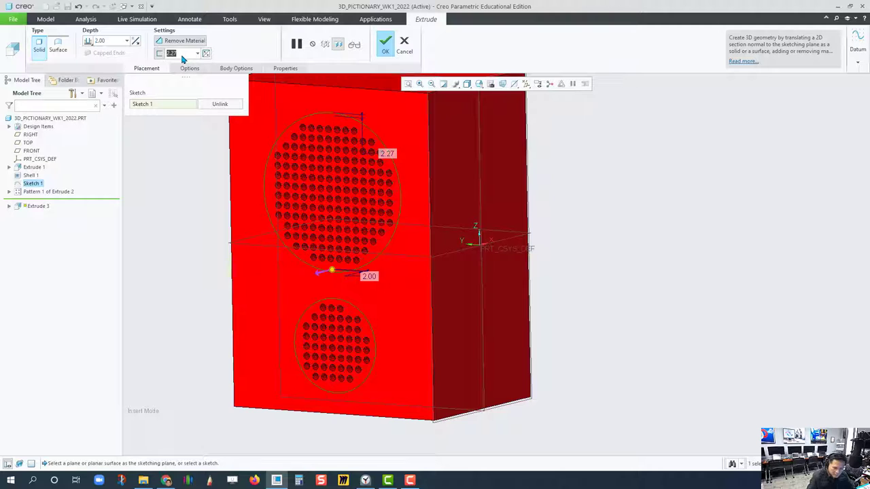
pyautogui.write('5')
pyautogui.press('Return')
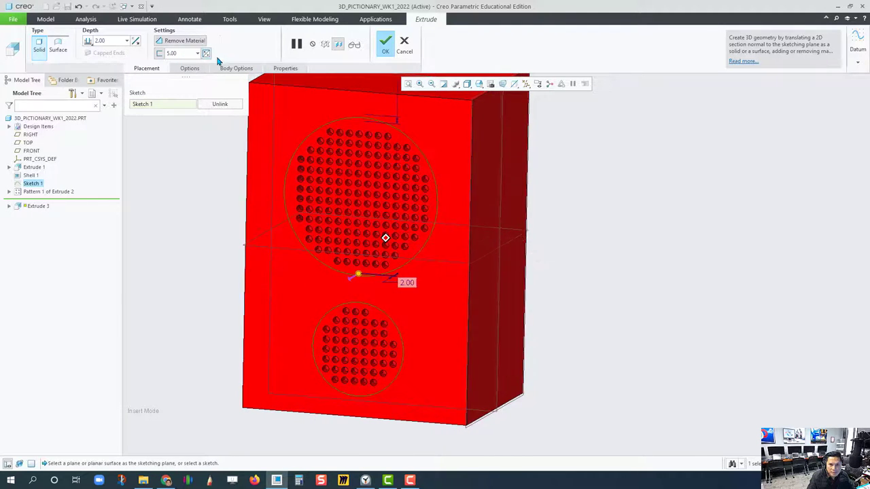
pyautogui.moveTo(385, 235); pyautogui.dragTo(395, 253, button='middle')
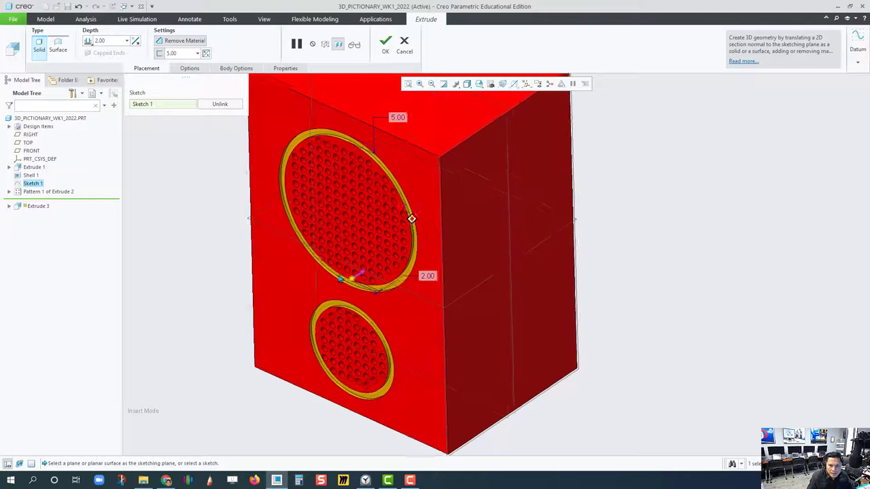
pyautogui.click(385, 43)
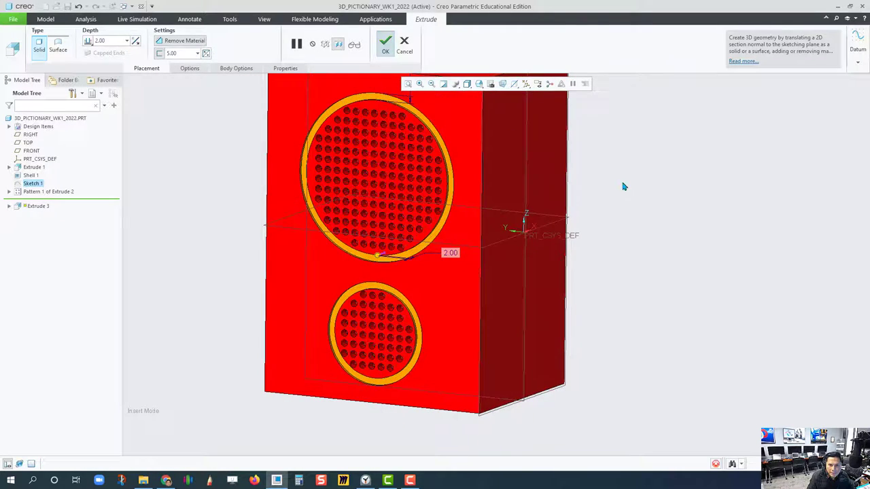
pyautogui.hotkey('ctrl', 'd')
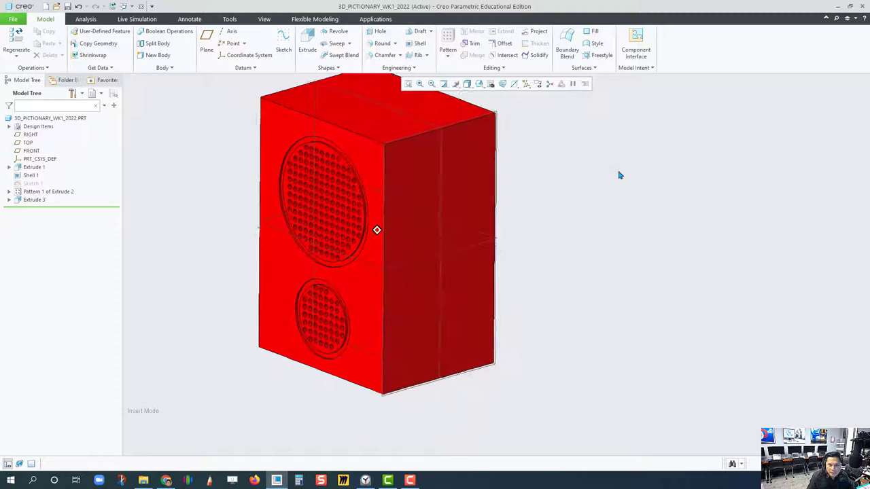
pyautogui.hotkey('ctrl', 'd')
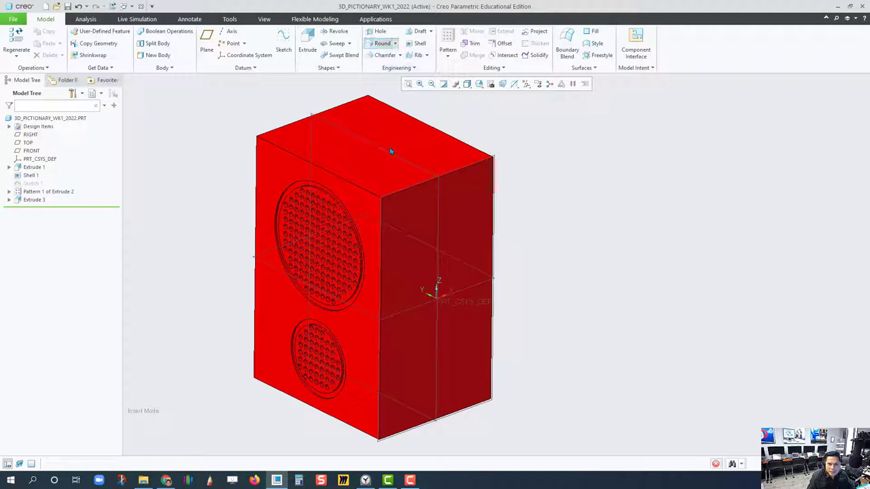
# Step: Round the box's four front-to-back corner edges, two upper and two lower, with a radius of about 14.16
pyautogui.click(436, 178)
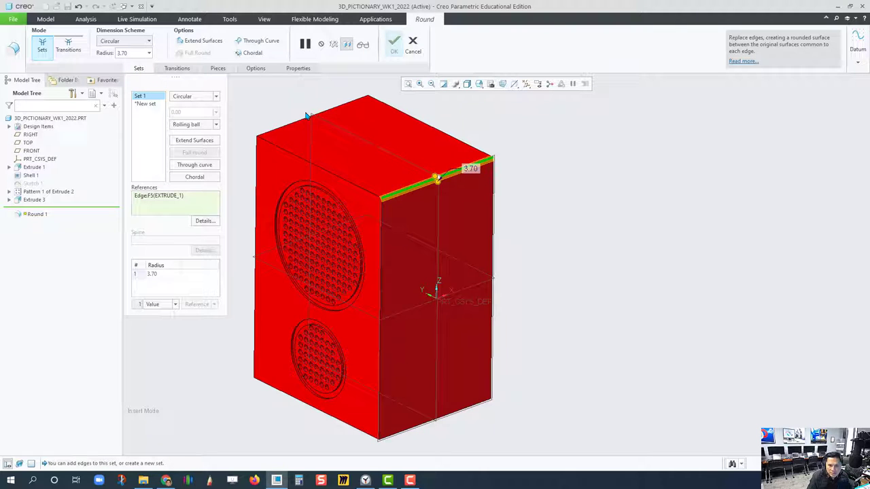
pyautogui.moveTo(425, 171)
pyautogui.mouseDown()
pyautogui.moveTo(412, 166)
pyautogui.moveTo(428, 170)
pyautogui.moveTo(420, 170)
pyautogui.mouseUp()
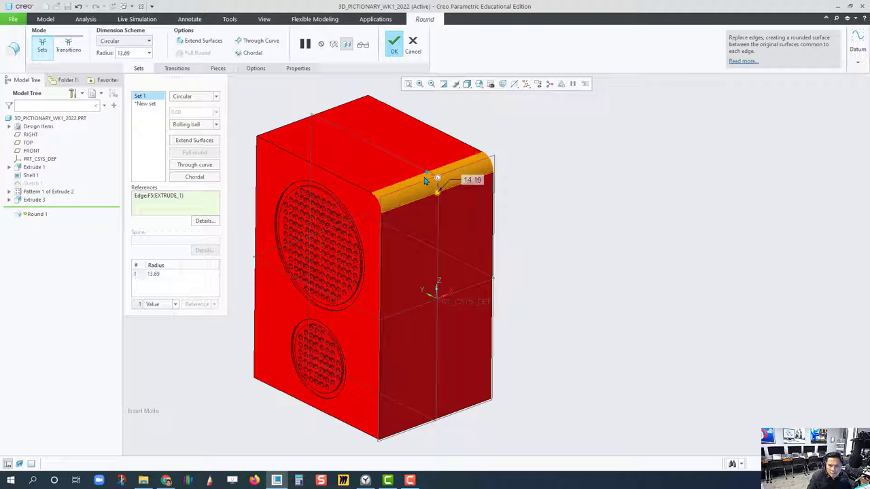
pyautogui.keyDown('ctrl'); pyautogui.click(326, 116); pyautogui.keyUp('ctrl')
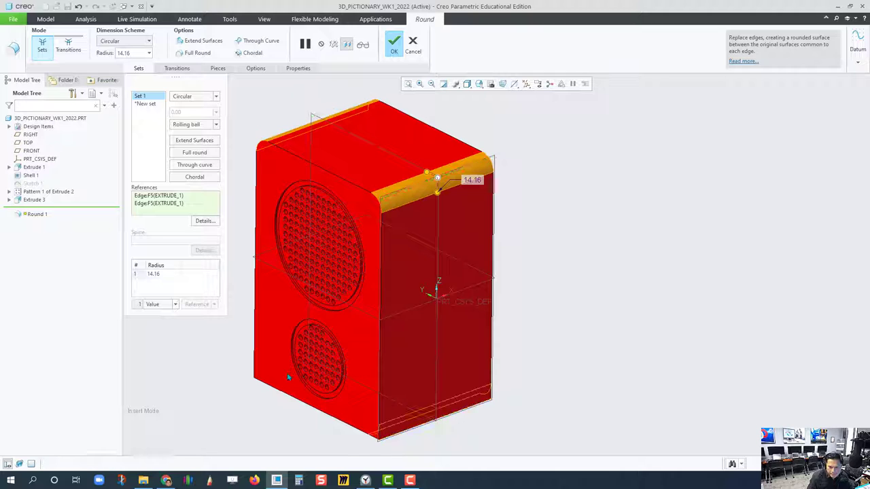
pyautogui.keyDown('ctrl'); pyautogui.click(447, 421); pyautogui.keyUp('ctrl')
pyautogui.keyDown('ctrl'); pyautogui.click(270, 376); pyautogui.keyUp('ctrl')
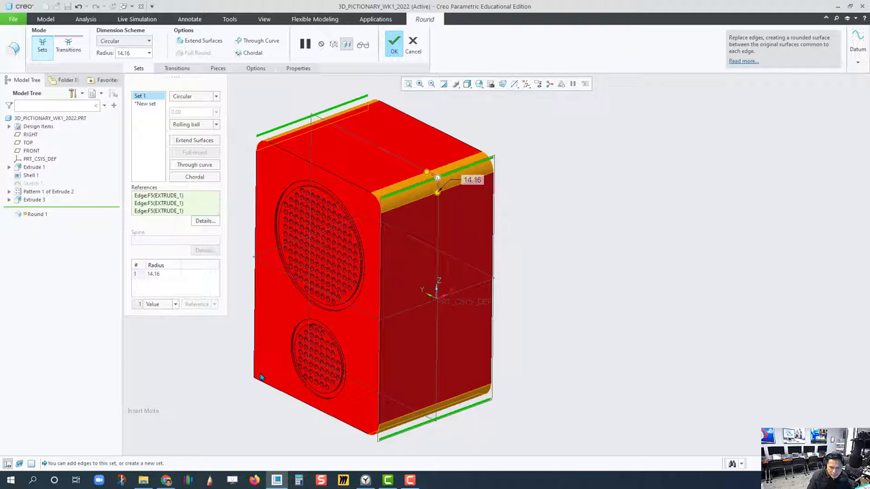
pyautogui.keyDown('ctrl'); pyautogui.click(261, 379); pyautogui.keyUp('ctrl')
pyautogui.moveTo(641, 360); pyautogui.dragTo(403, 186, button='middle')
pyautogui.keyDown('ctrl'); pyautogui.click(403, 186); pyautogui.keyUp('ctrl')
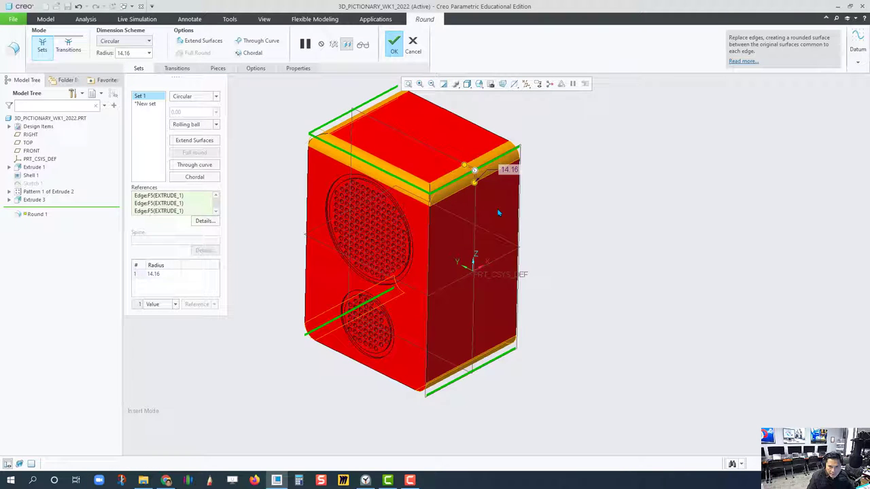
pyautogui.moveTo(537, 184); pyautogui.dragTo(412, 245, button='middle')
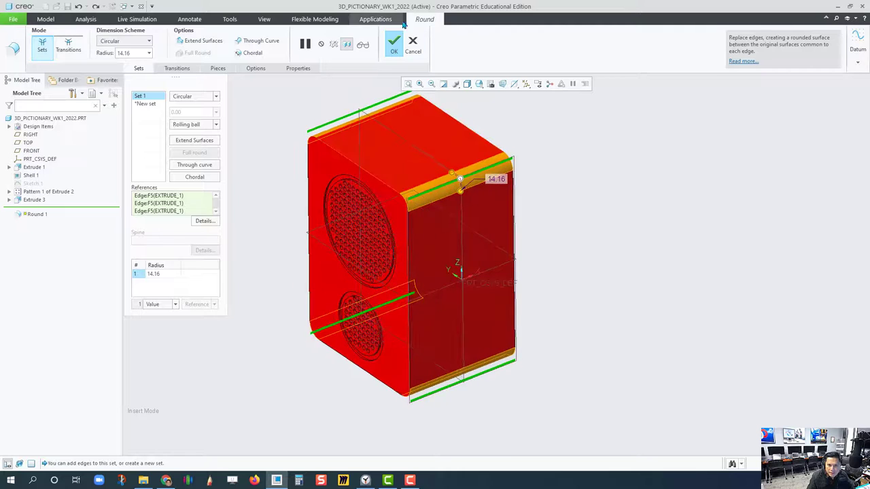
pyautogui.click(395, 45)
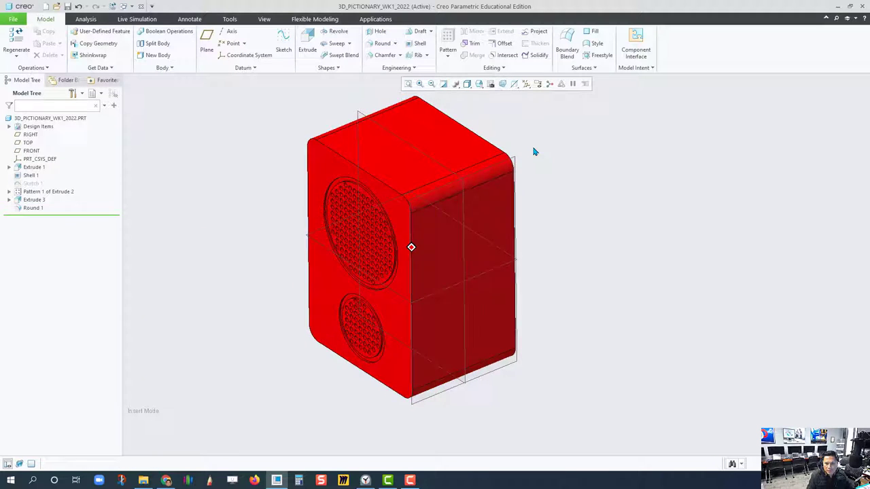
pyautogui.moveTo(535, 150)
pyautogui.mouseDown(button='middle')
pyautogui.moveTo(565, 165)
pyautogui.moveTo(562, 214)
pyautogui.moveTo(621, 263)
pyautogui.moveTo(572, 257)
pyautogui.moveTo(473, 215)
pyautogui.moveTo(450, 157)
pyautogui.mouseUp(button='middle')
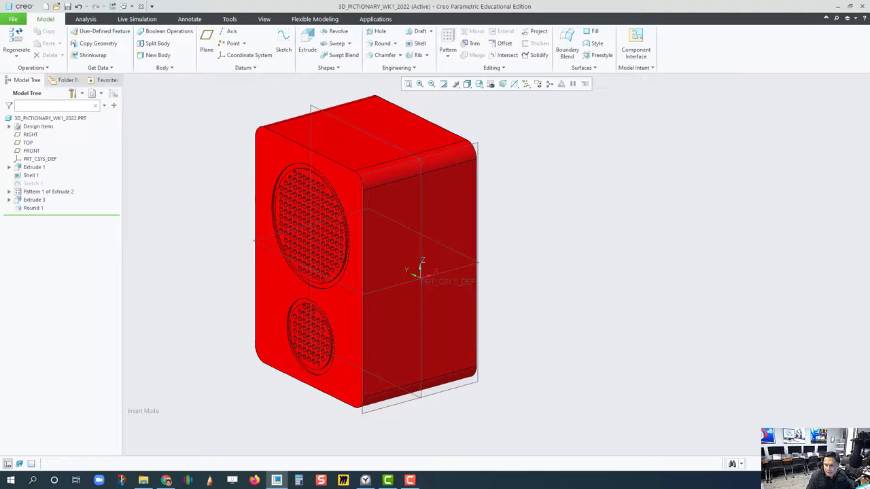